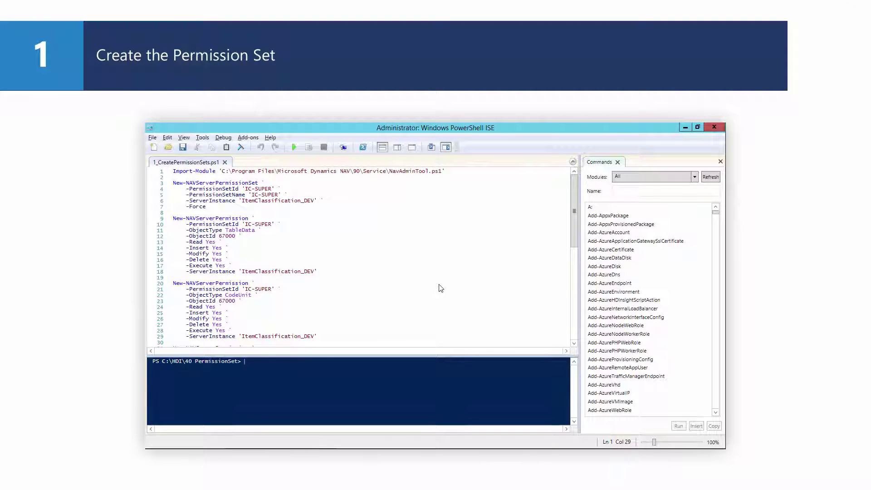
pyautogui.click(439, 284)
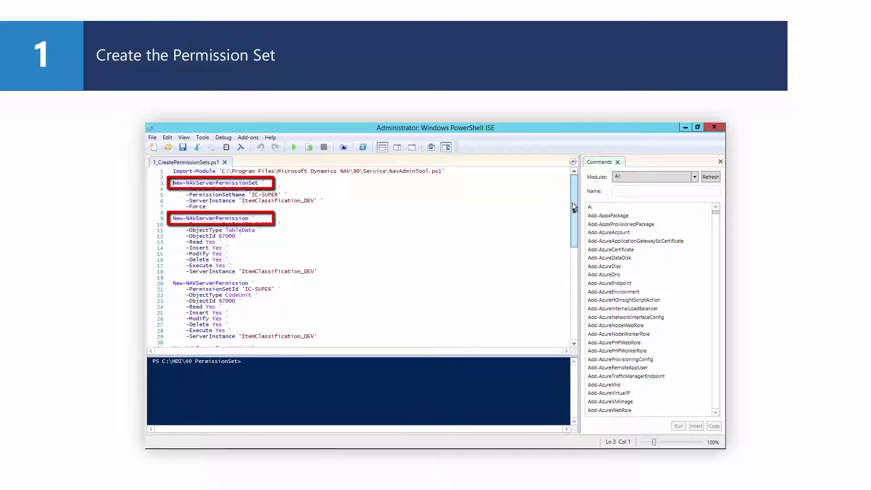
pyautogui.moveTo(572, 202); pyautogui.dragTo(558, 231)
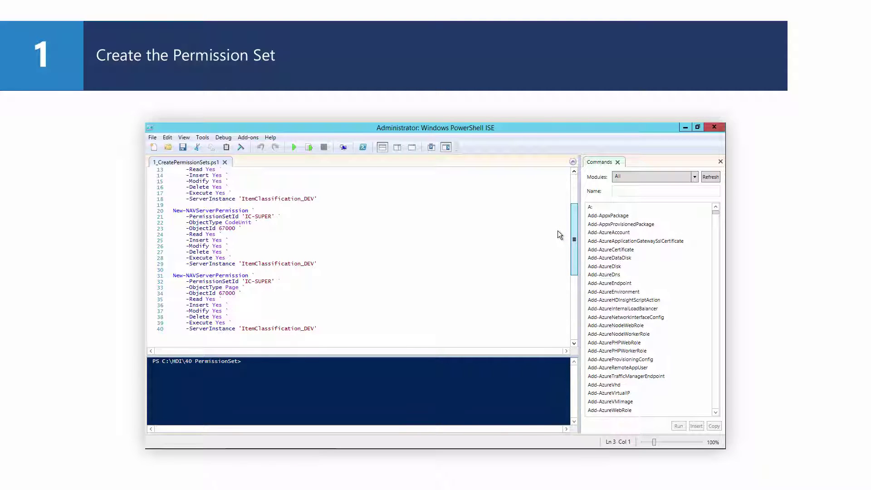
pyautogui.moveTo(557, 230); pyautogui.dragTo(558, 233)
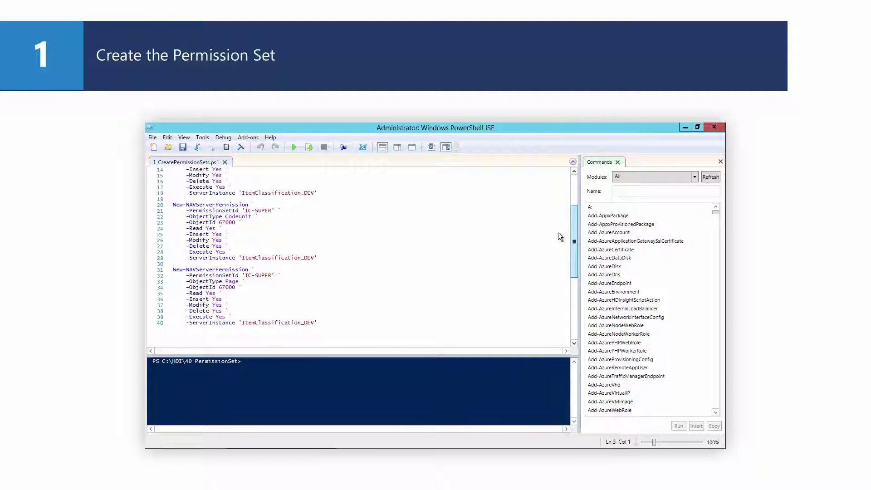
# Step: Run 1_CreatePermissionSets.ps1 to create IC-SUPER, then run 2_ExportPermissionset.ps1 to export it to Permissions.xml
pyautogui.click(295, 148)
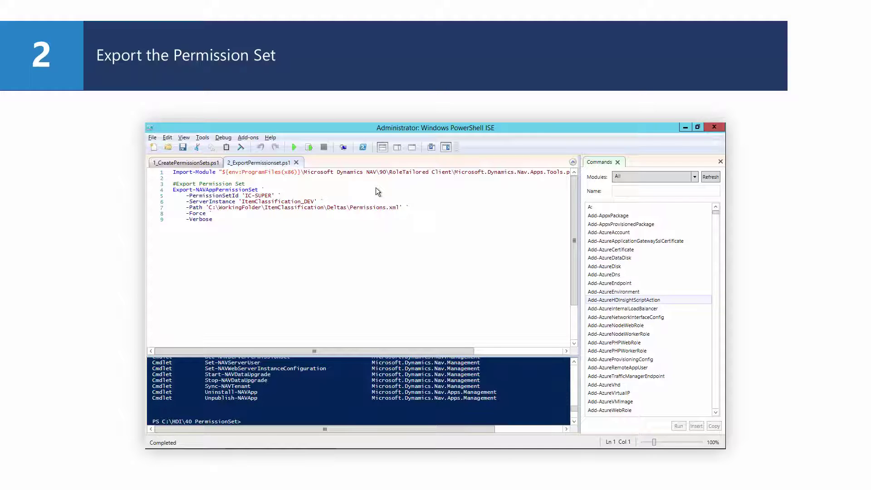
pyautogui.click(296, 146)
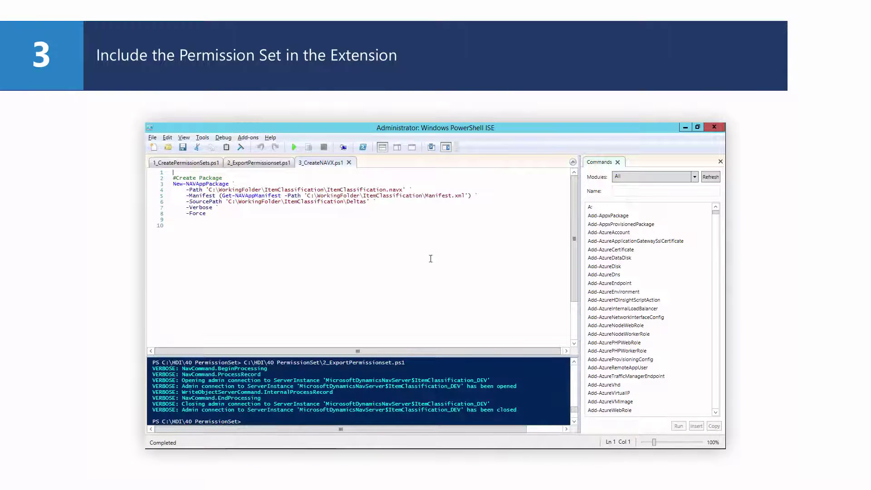
# Step: Build ItemClassification.navx with 3_CreateNAVX.ps1, then remove the old extension from the test server
pyautogui.click(296, 149)
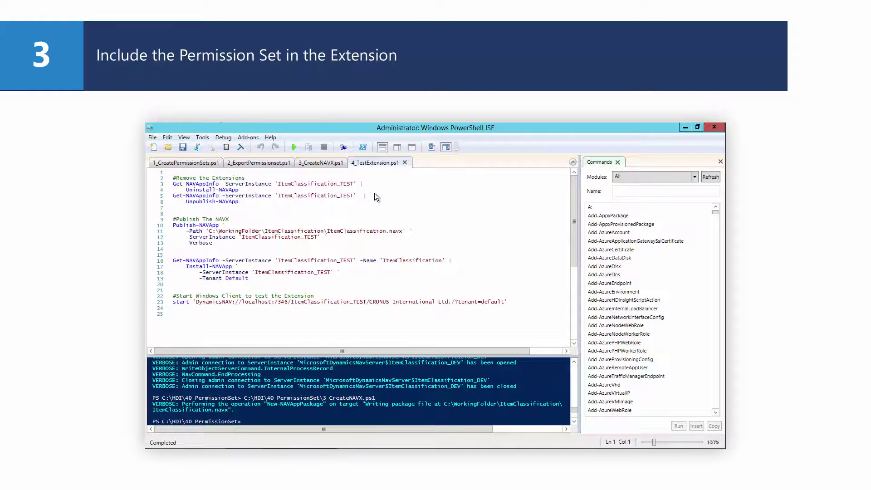
pyautogui.hotkey('shift', 'Down')
pyautogui.hotkey('shift', 'Down')
pyautogui.hotkey('shift', 'Down')
pyautogui.hotkey('shift', 'Down')
pyautogui.hotkey('shift', 'Down')
pyautogui.hotkey('shift', 'Down')
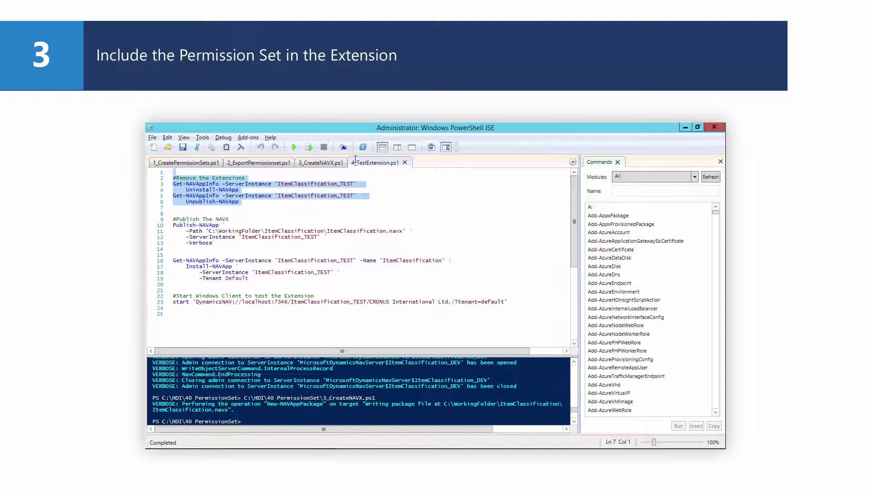
pyautogui.click(309, 147)
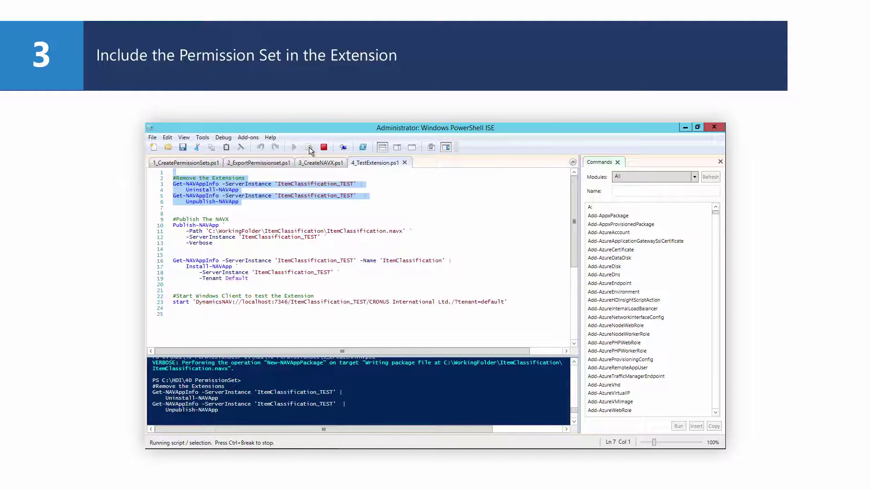
# Step: Publish and install the ItemClassification package on the test server via Run Selection
pyautogui.hotkey('shift', 'Down')
pyautogui.hotkey('shift', 'Down')
pyautogui.hotkey('shift', 'Down')
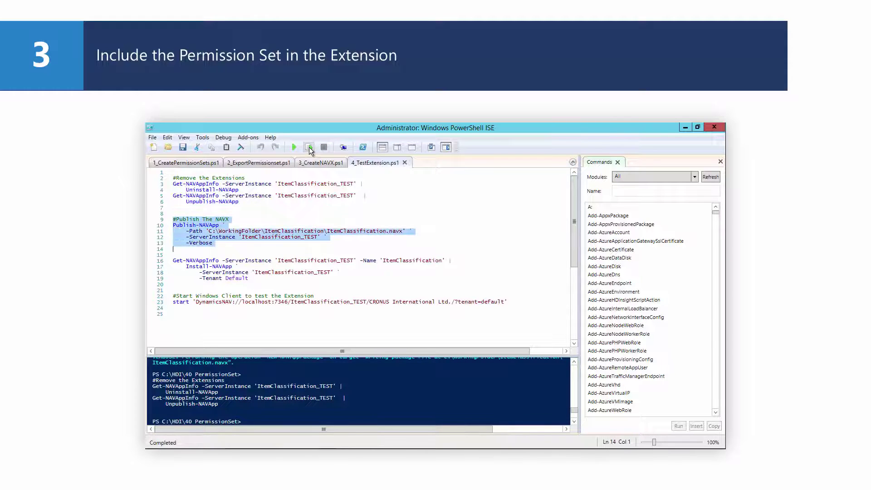
pyautogui.hotkey('shift', 'Down')
pyautogui.hotkey('shift', 'Down')
pyautogui.hotkey('shift', 'Down')
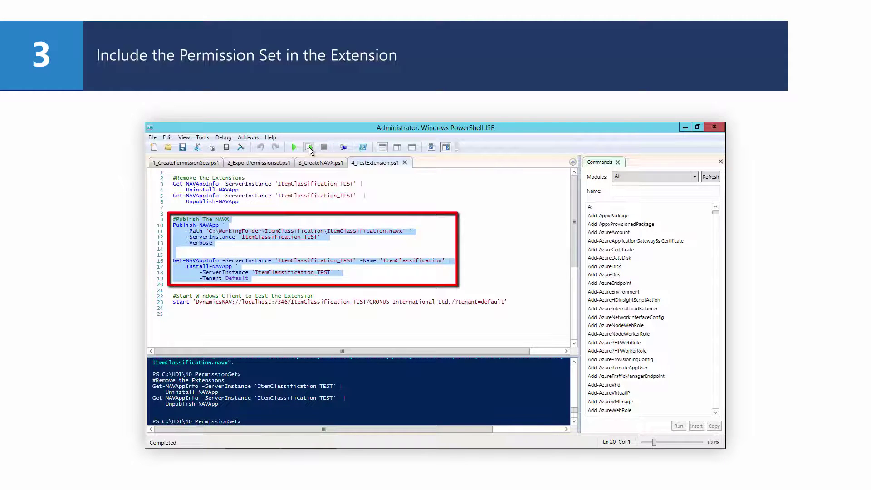
pyautogui.click(309, 147)
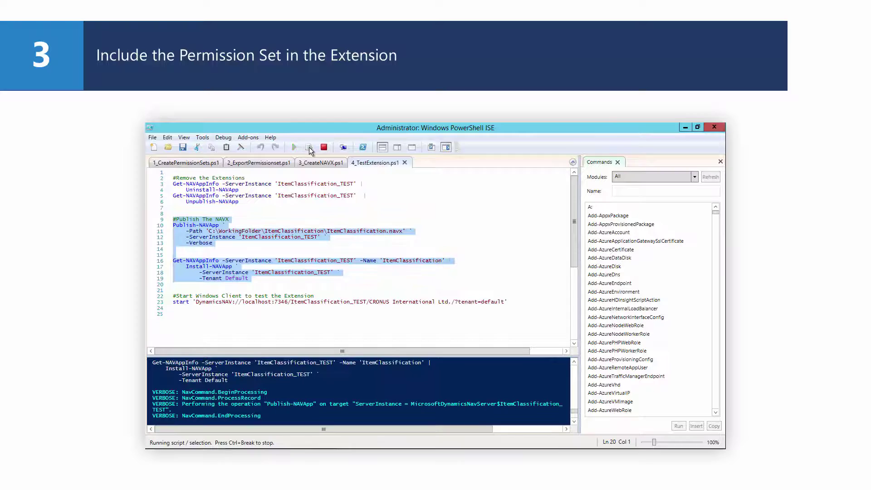
# Step: Launch the NAV test client from the start-client block of 4_TestExtension.ps1
pyautogui.press('Down')
pyautogui.hotkey('shift', 'Down')
pyautogui.hotkey('shift', 'Down')
pyautogui.hotkey('shift', 'Down')
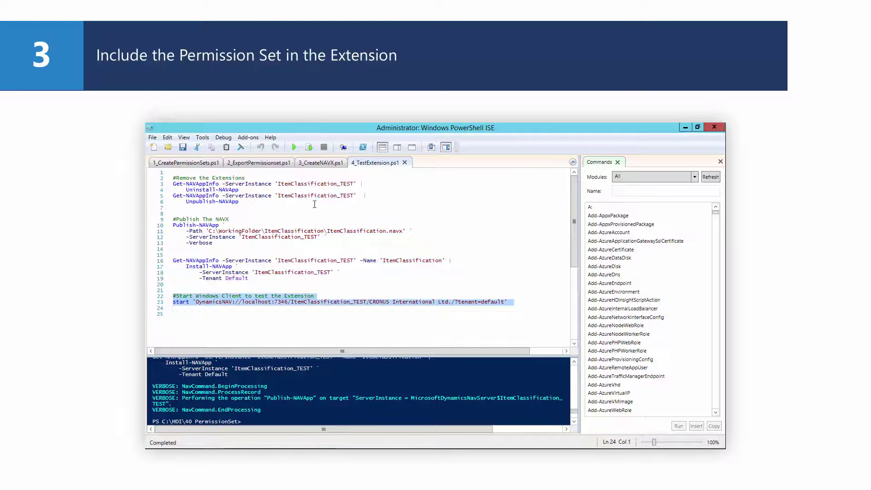
pyautogui.click(309, 147)
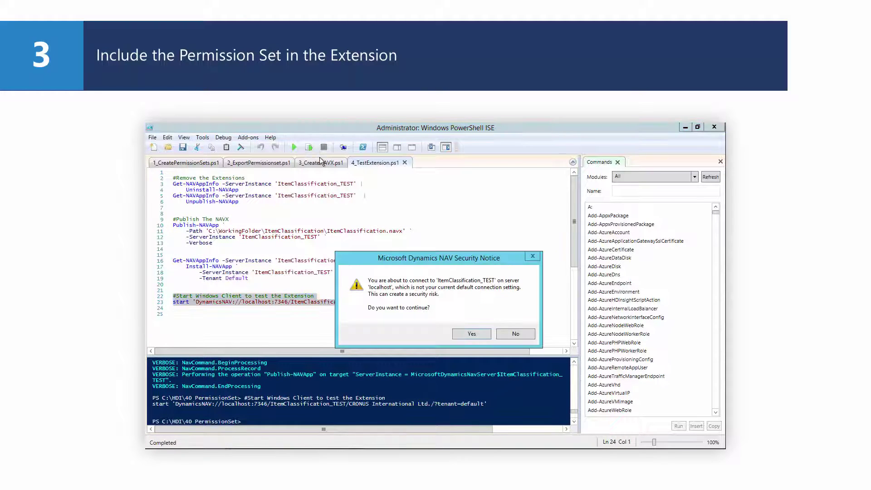
# Step: Accept the security notice and select the IC-SUPER row in Permission Sets to view its ItemClassification permissions
pyautogui.click(470, 334)
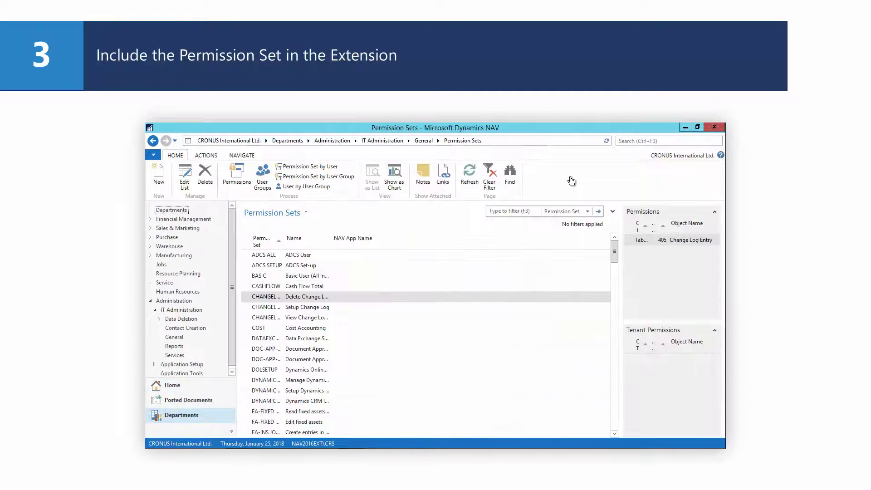
pyautogui.moveTo(614, 252); pyautogui.dragTo(616, 420)
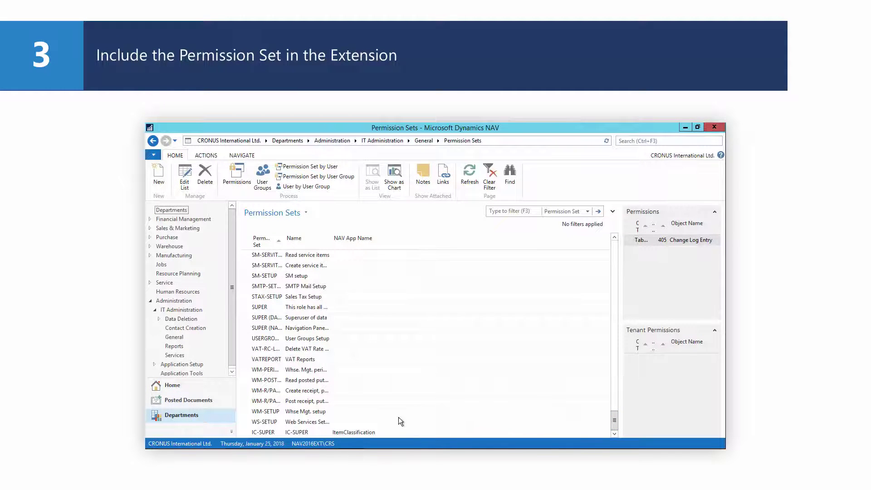
pyautogui.click(355, 430)
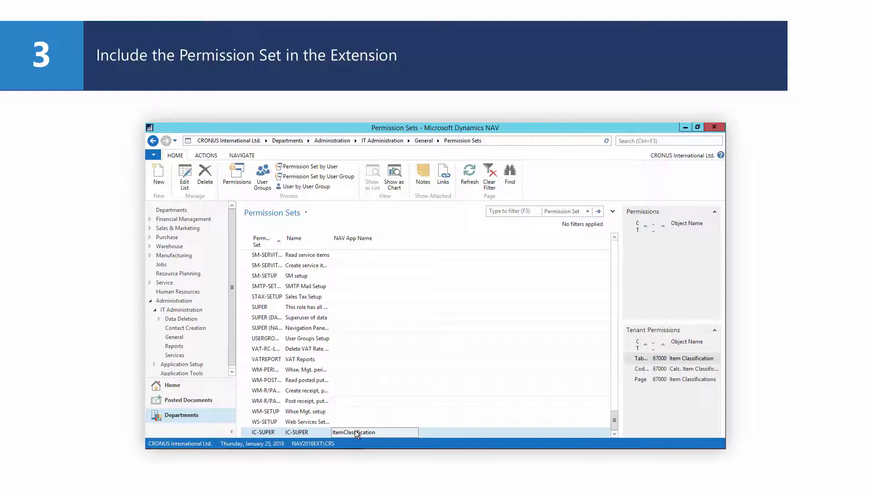